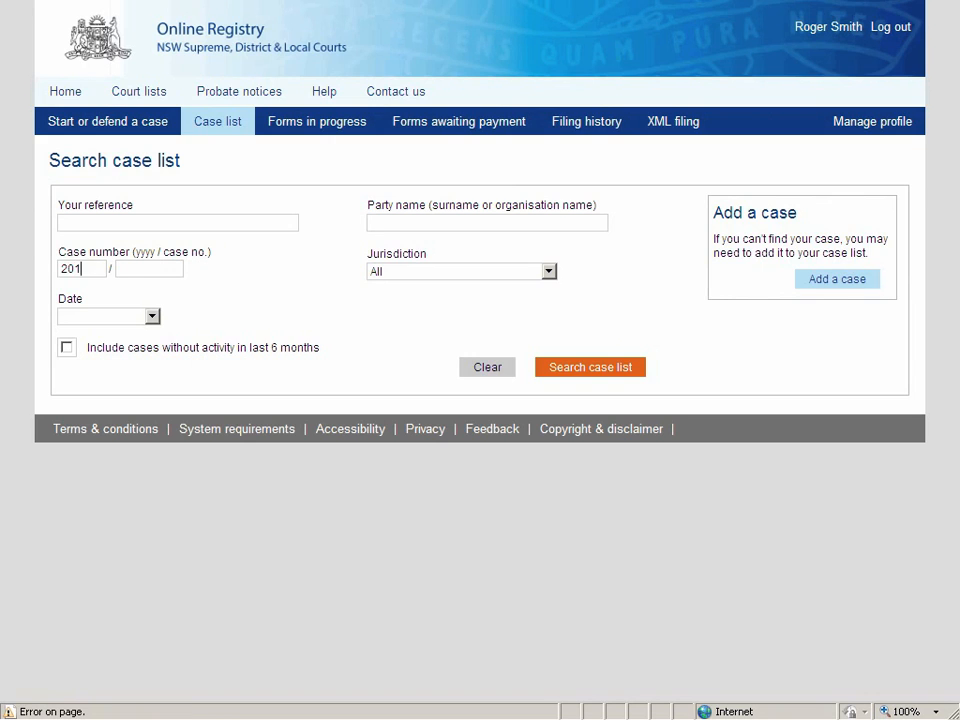
key(Tab)
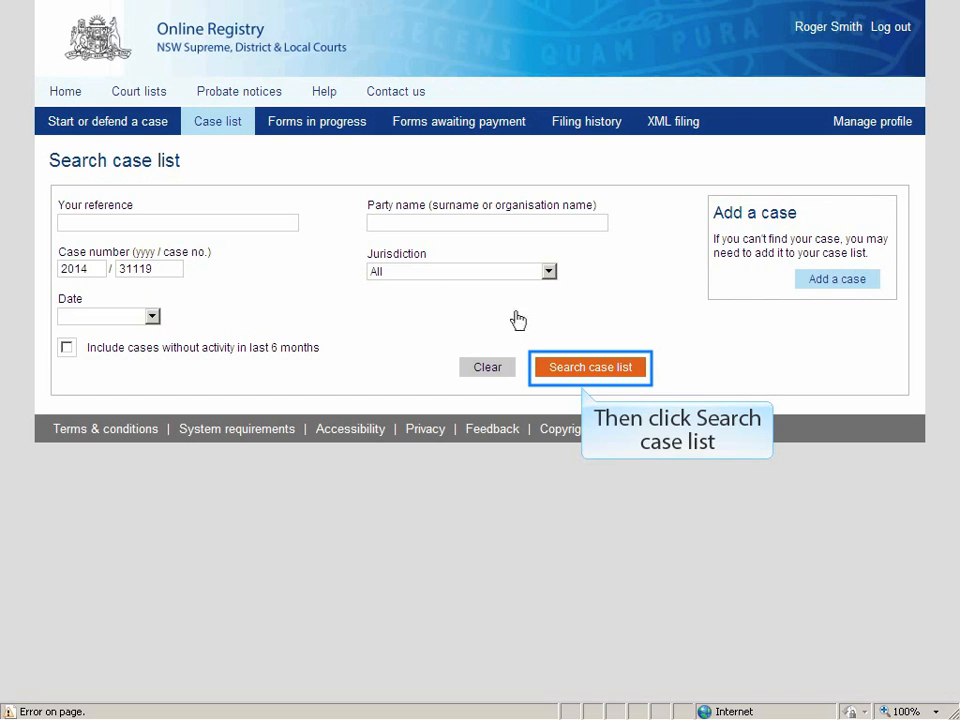
click(575, 370)
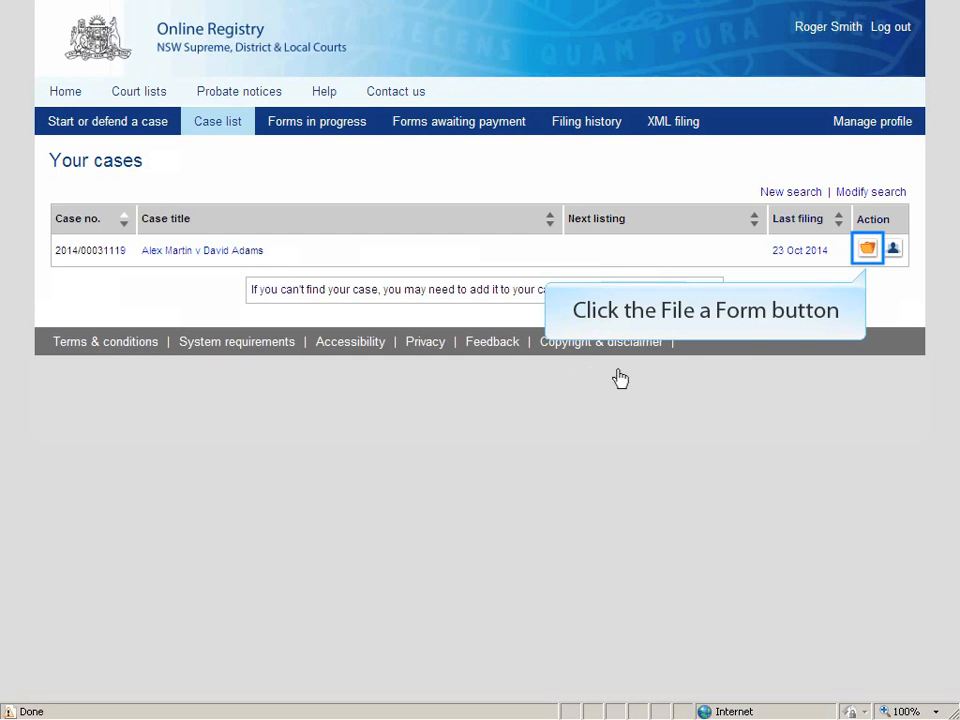
click(867, 249)
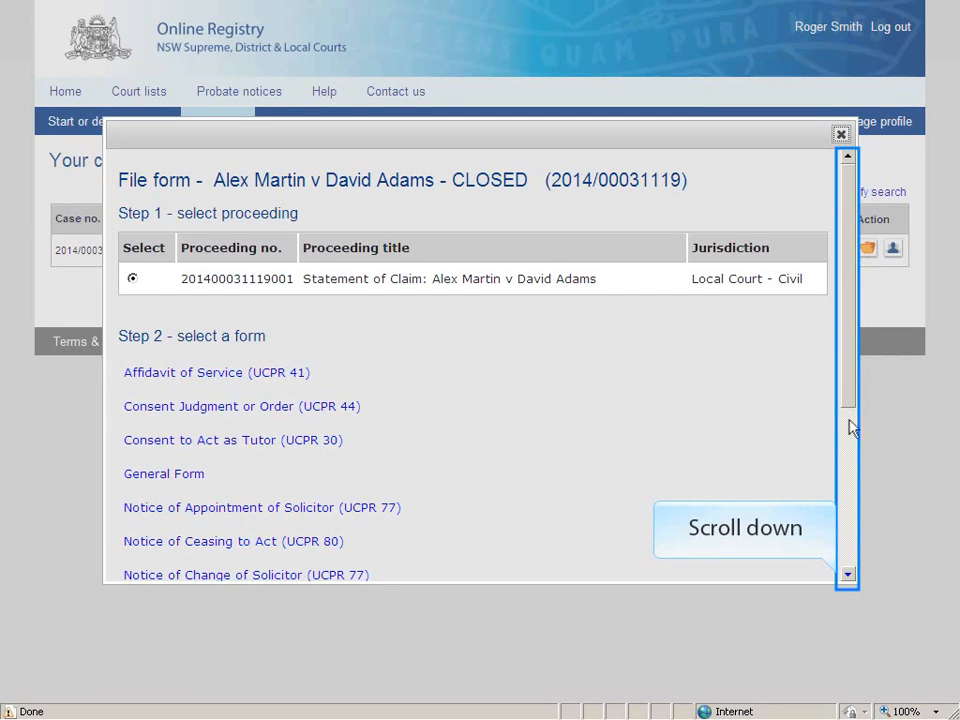
click(848, 576)
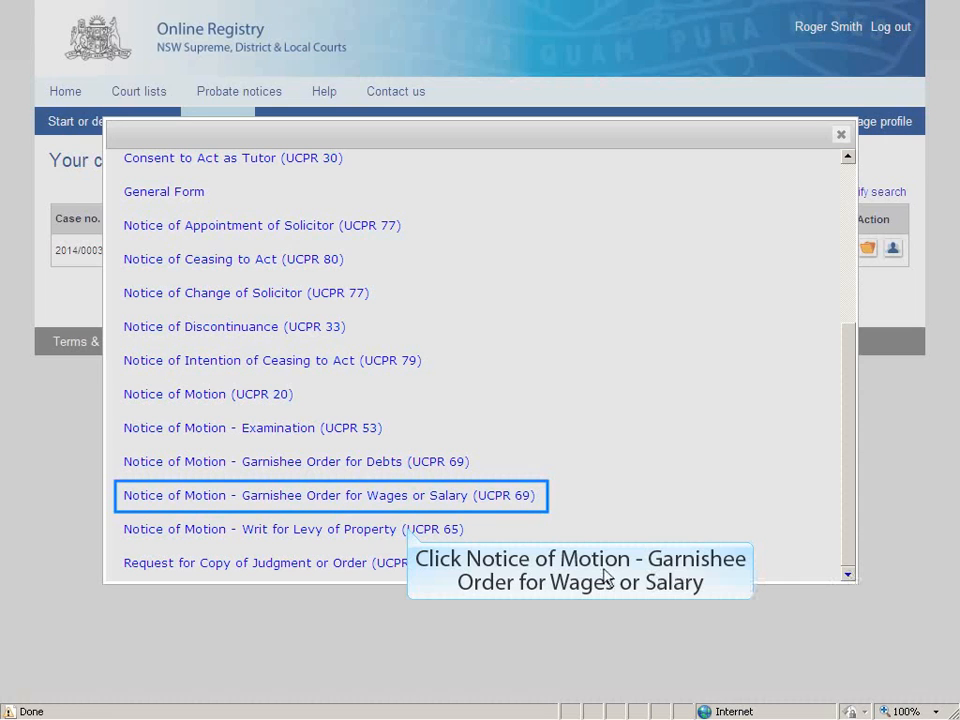
click(333, 496)
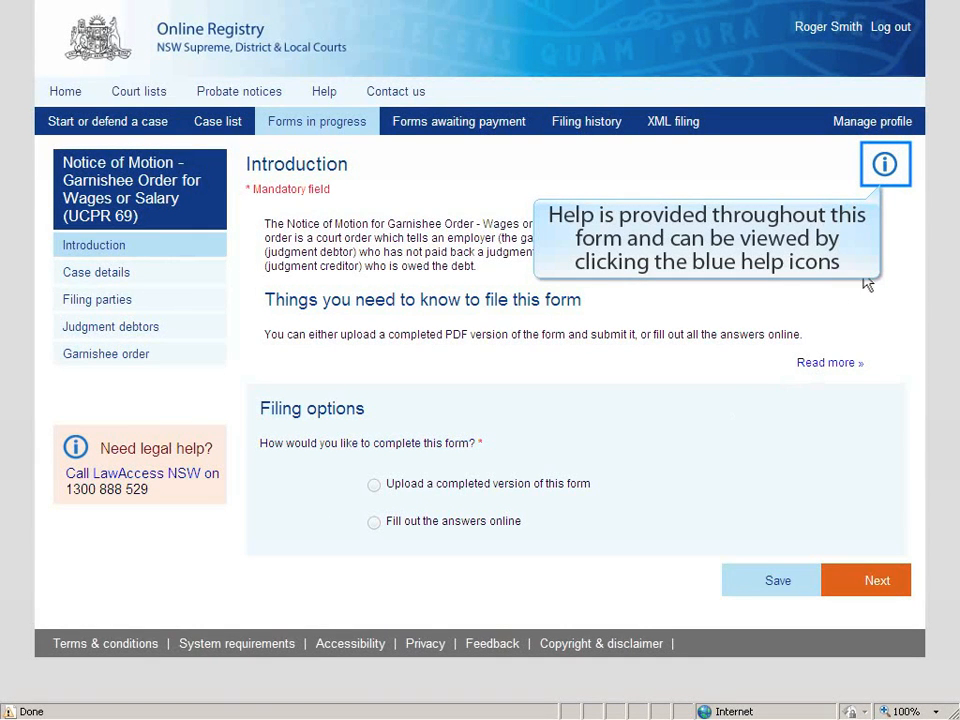
View the form's help notice, choose 'Fill out the answers online', and continue to Case details.
click(885, 165)
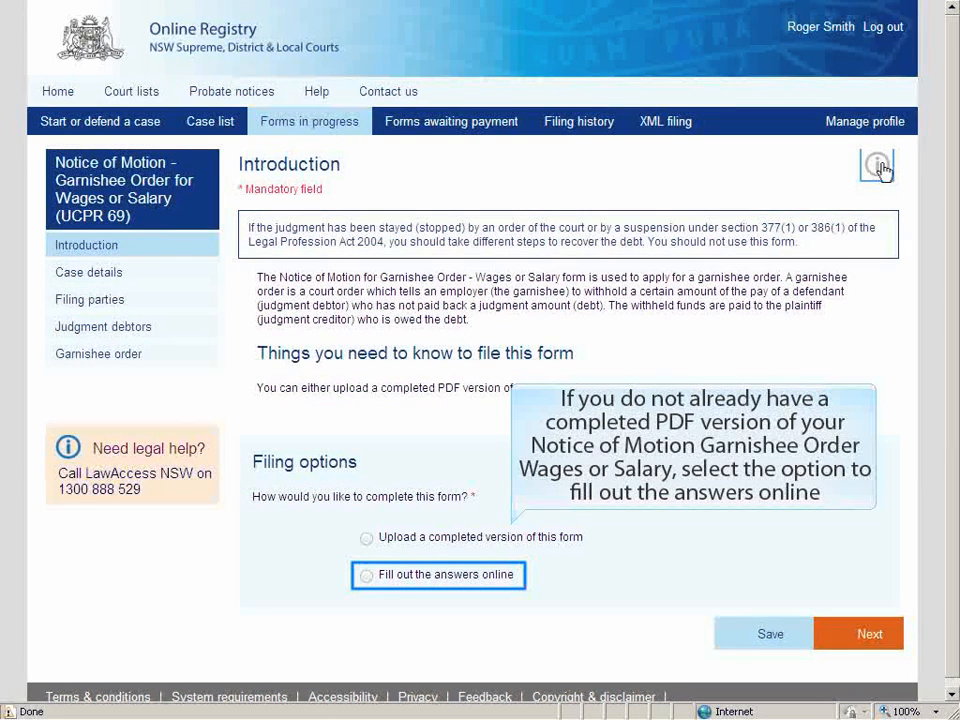
click(366, 577)
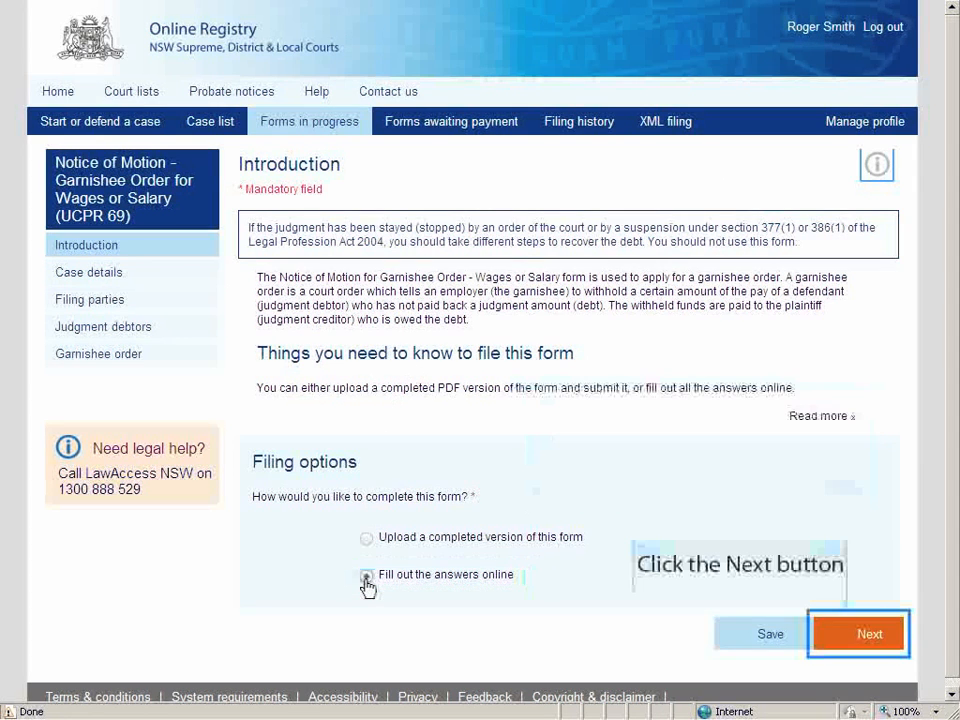
click(853, 648)
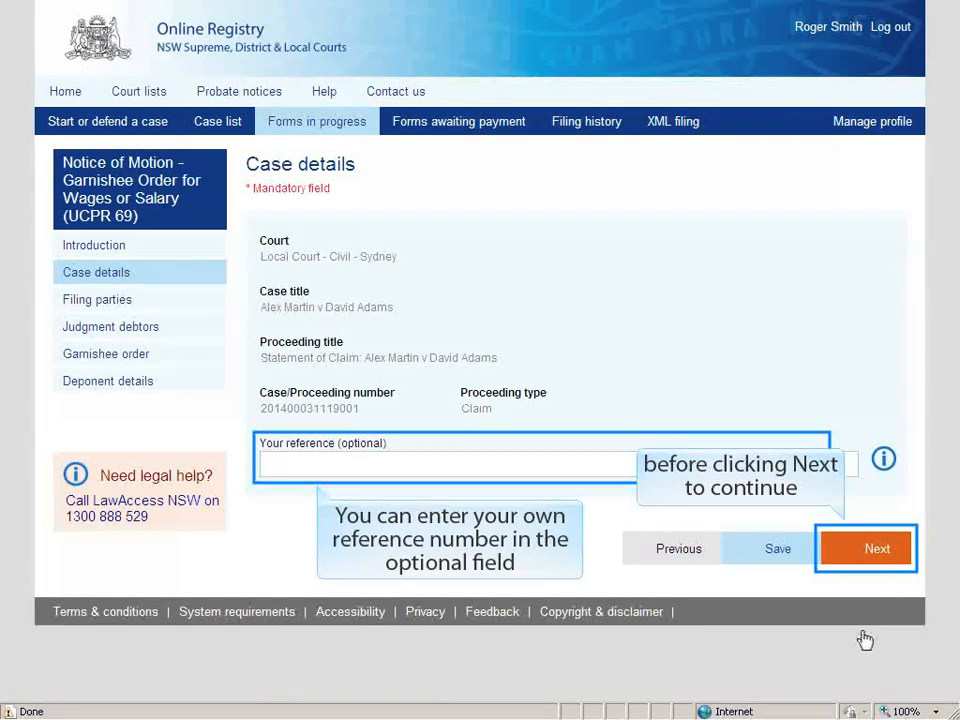
Accept the pre-filled case details, filing party and judgment debtor pages without changes.
click(874, 558)
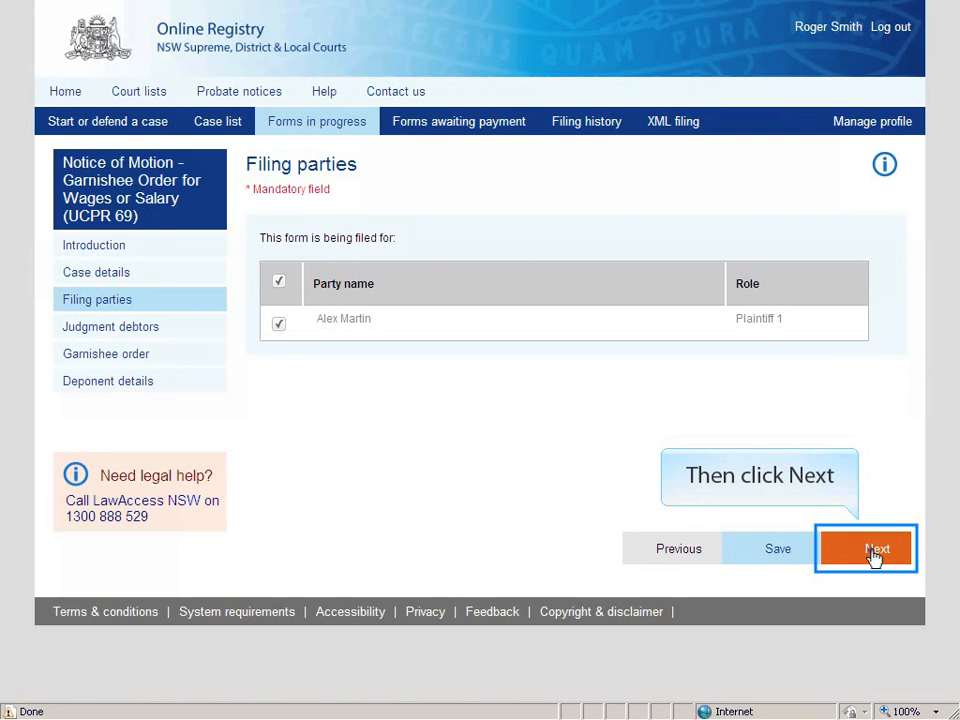
click(874, 558)
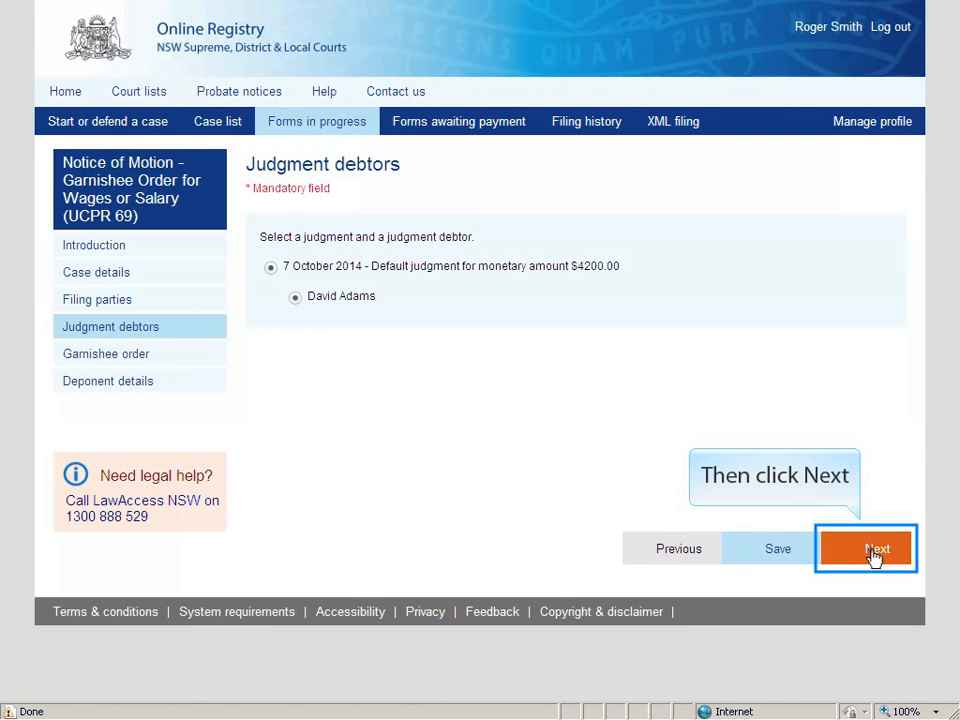
click(875, 552)
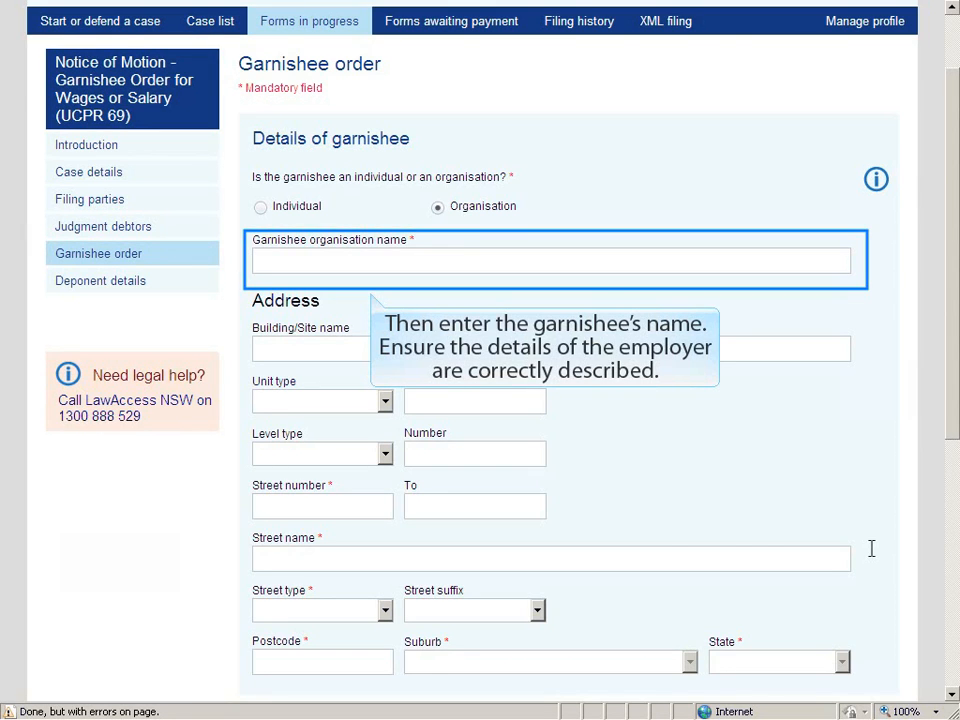
Enter garnishee ABC Pty Ltd with its street address, street type Street, postcode 2000 and suburb SYDNEY.
click(274, 265)
text(ABC Pty Ltd)
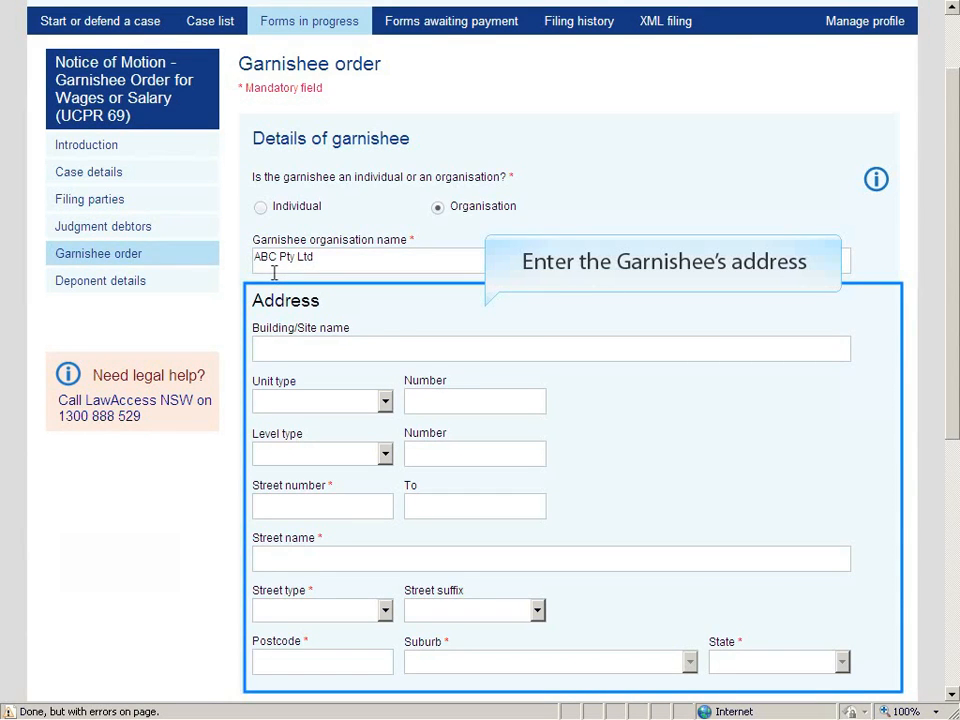
click(304, 507)
click(279, 557)
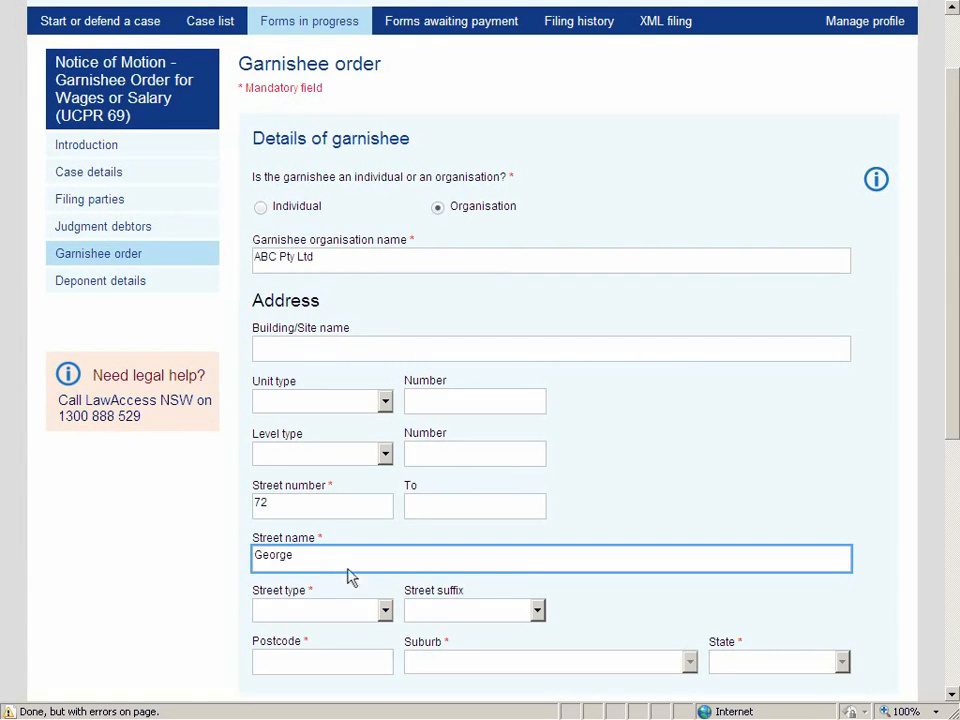
click(386, 612)
click(279, 242)
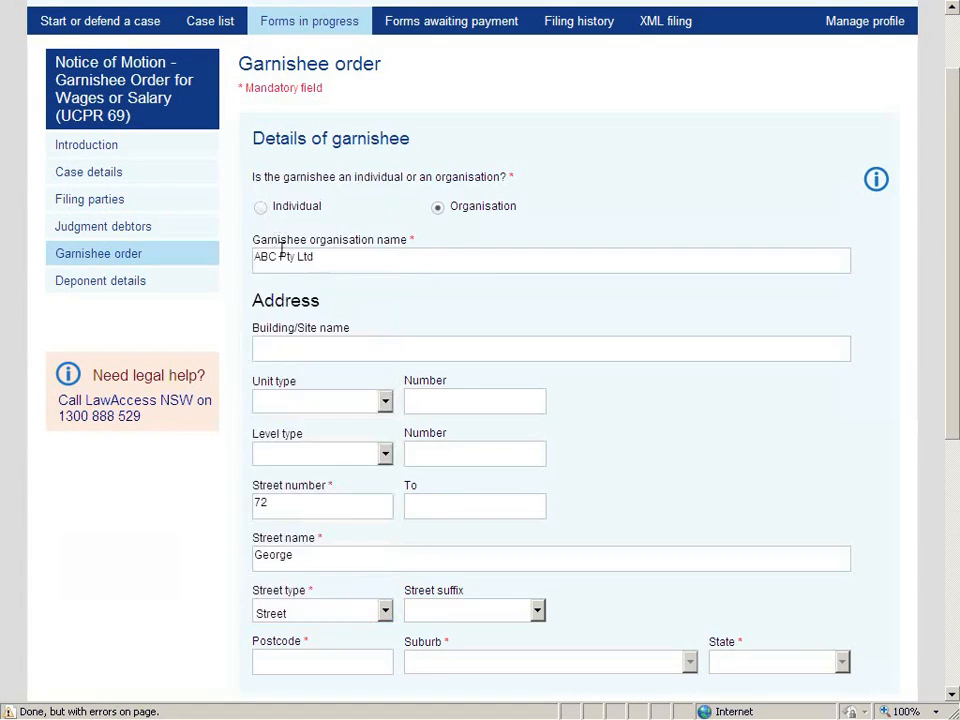
click(300, 663)
text(2000)
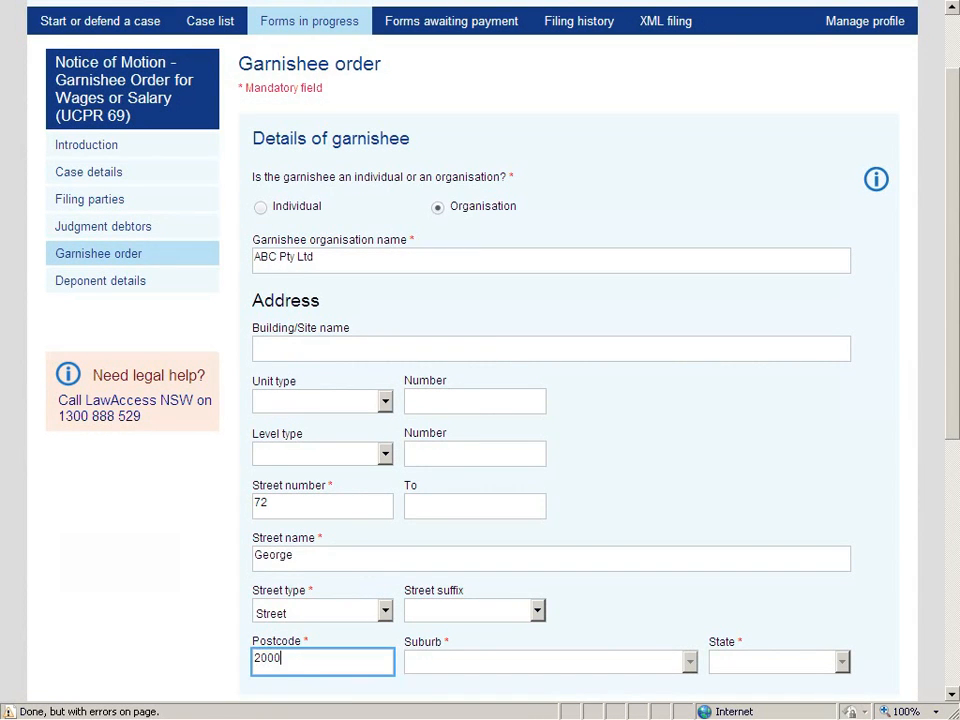
click(691, 664)
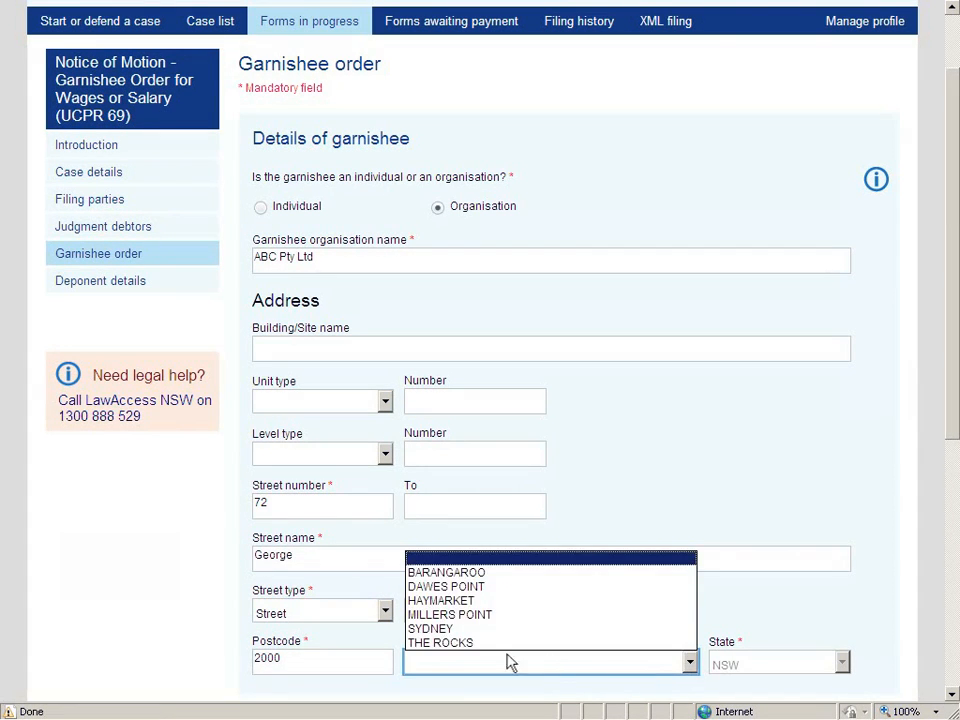
click(436, 628)
Record the judgment as not stayed by instalments, payments of 0 and interest of 32.17.
click(952, 695)
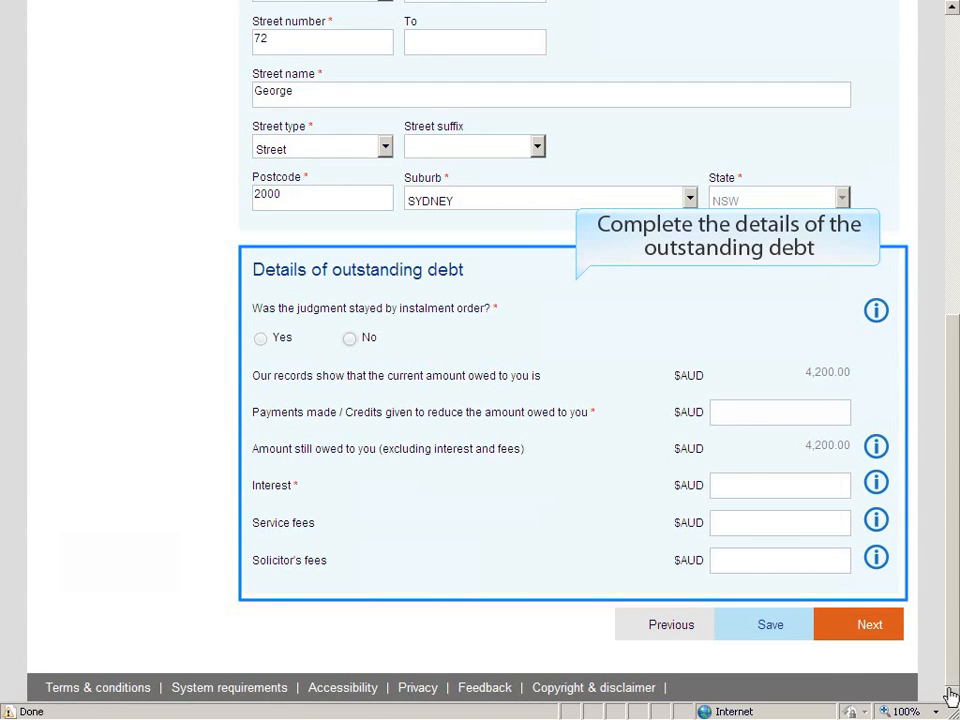
click(349, 340)
click(816, 415)
text(0)
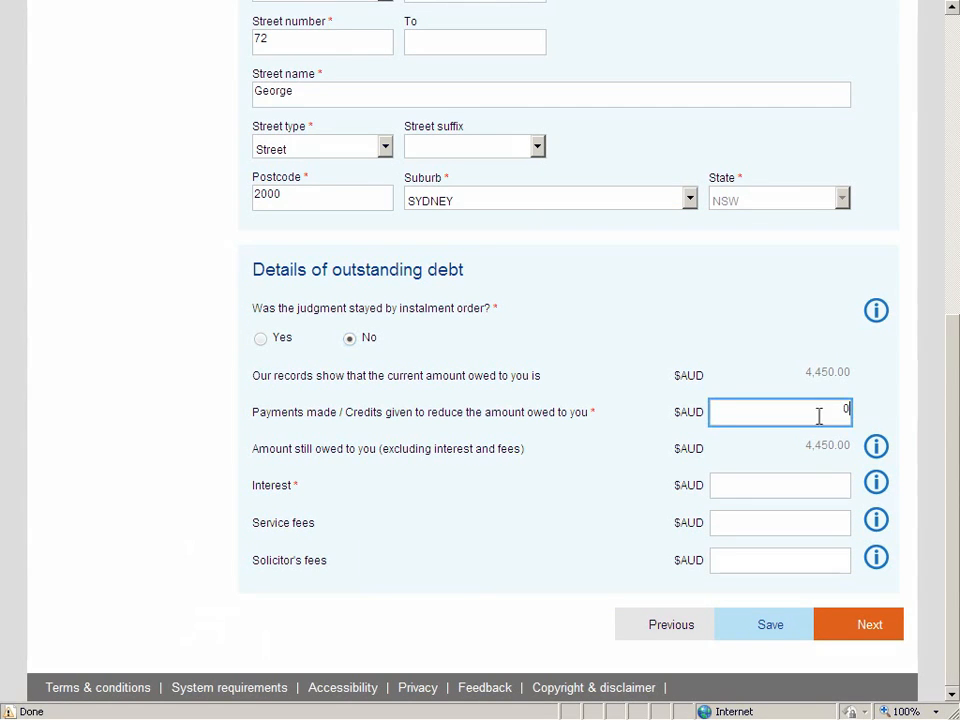
click(827, 484)
text(32.17)
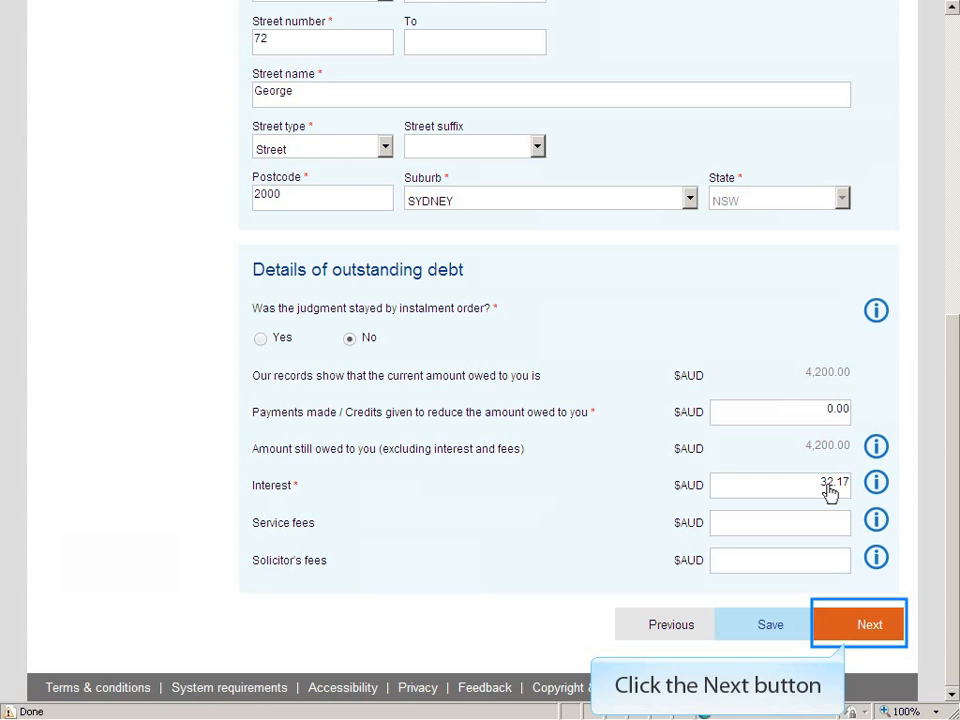
click(869, 625)
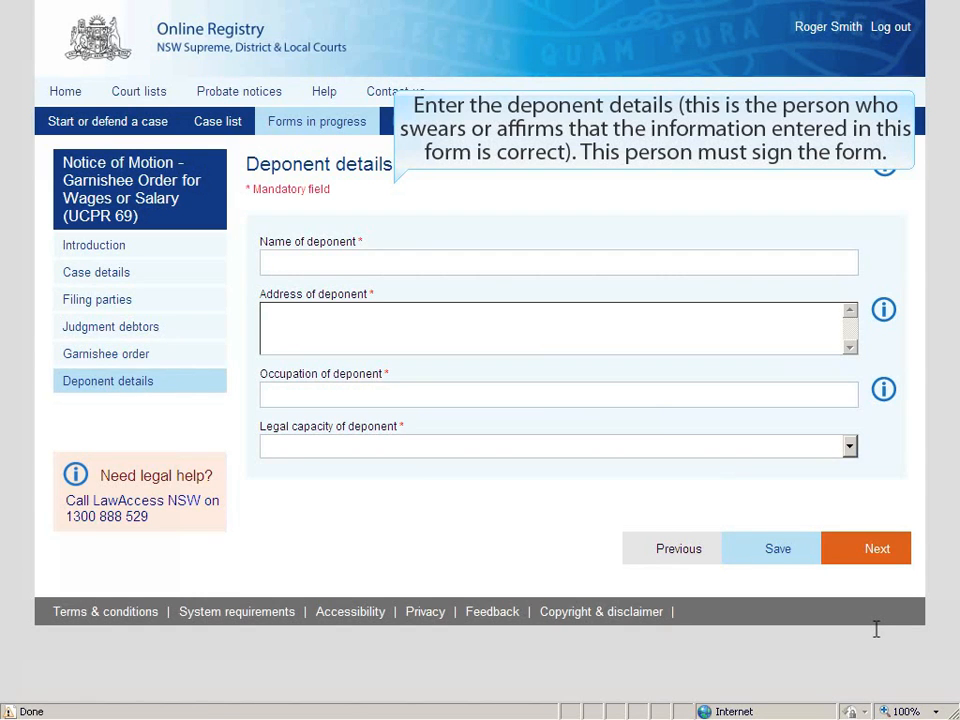
Enter the deponent's name and two-line address, occupation Solicitor, and legal capacity 'the Solicitor'.
click(281, 260)
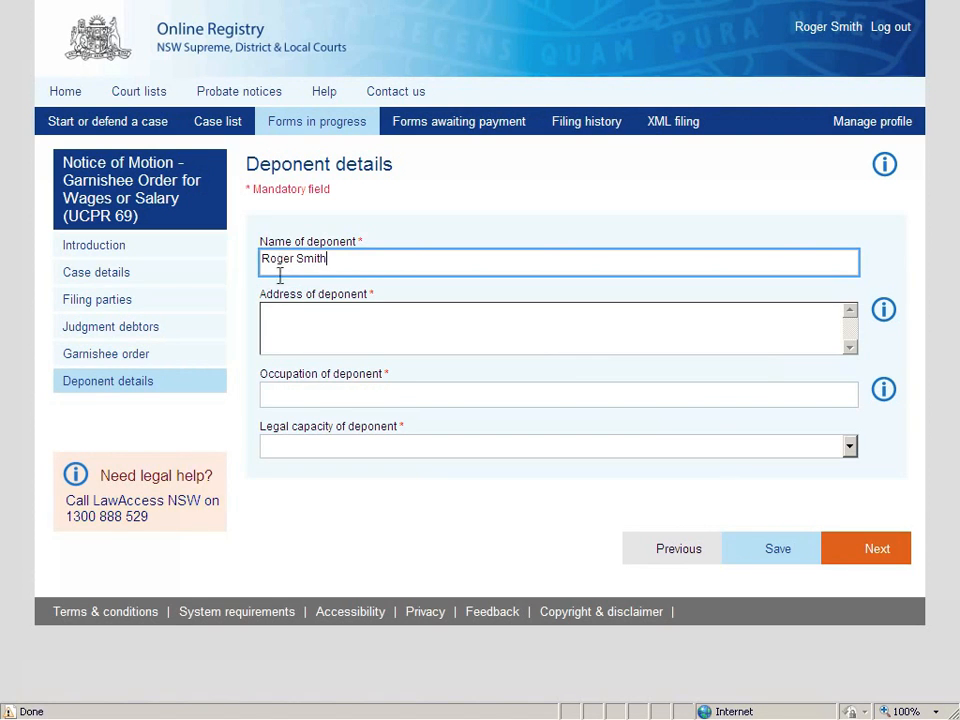
click(279, 317)
key(Return)
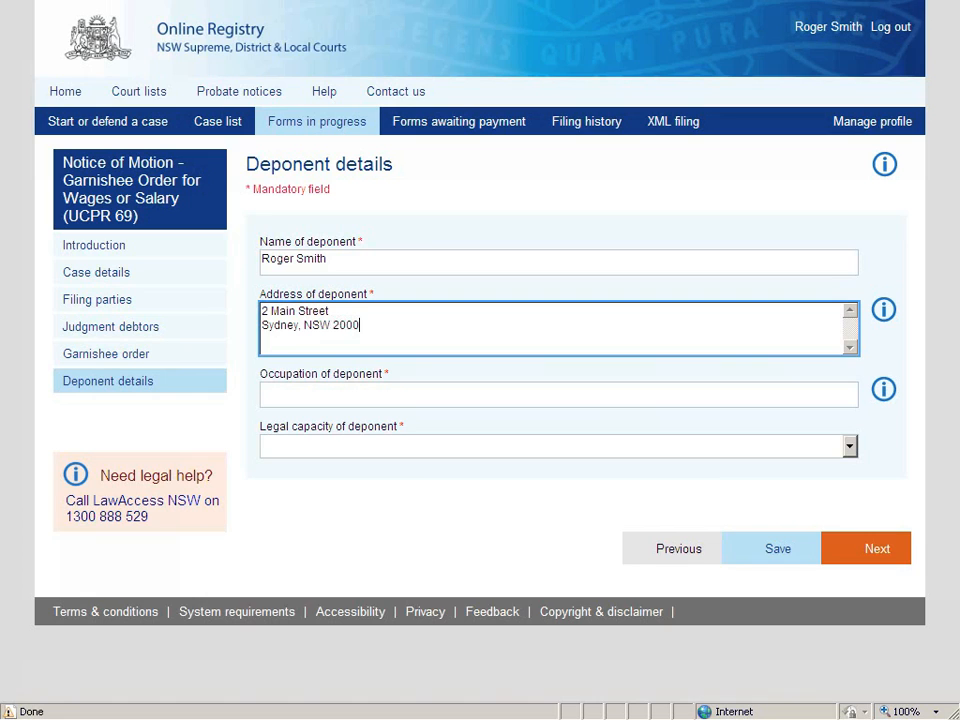
click(279, 394)
text(Solicitor)
click(849, 446)
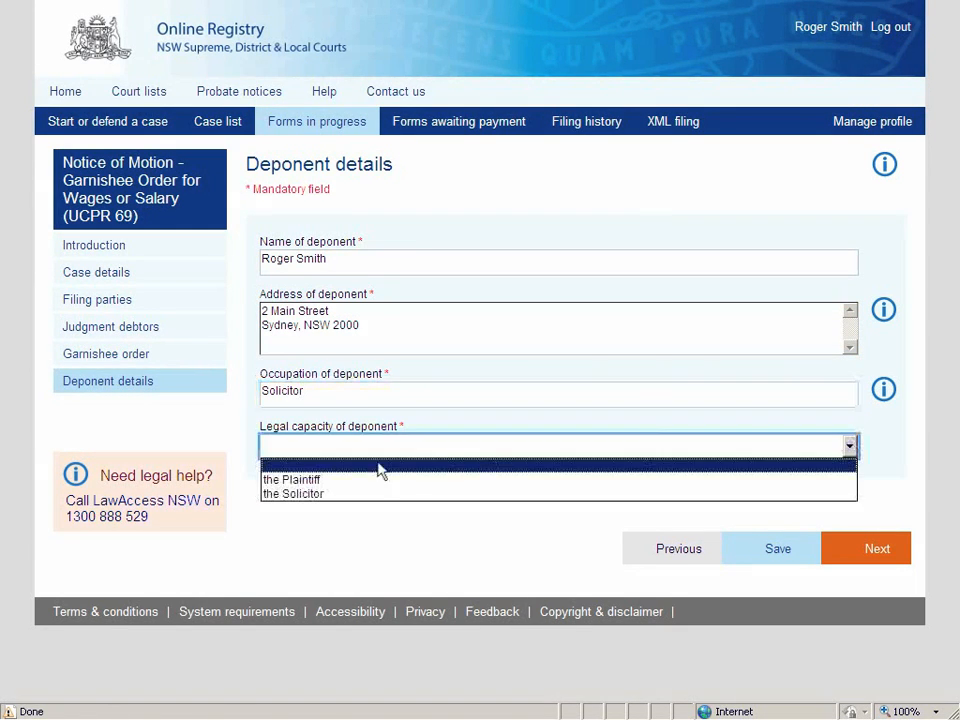
click(289, 494)
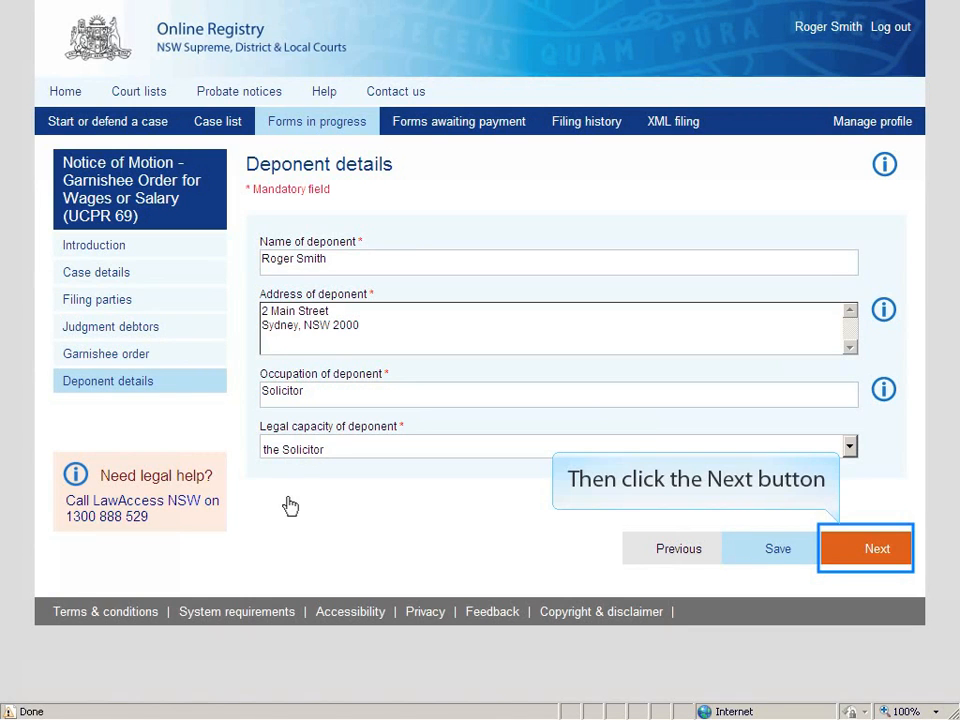
click(876, 552)
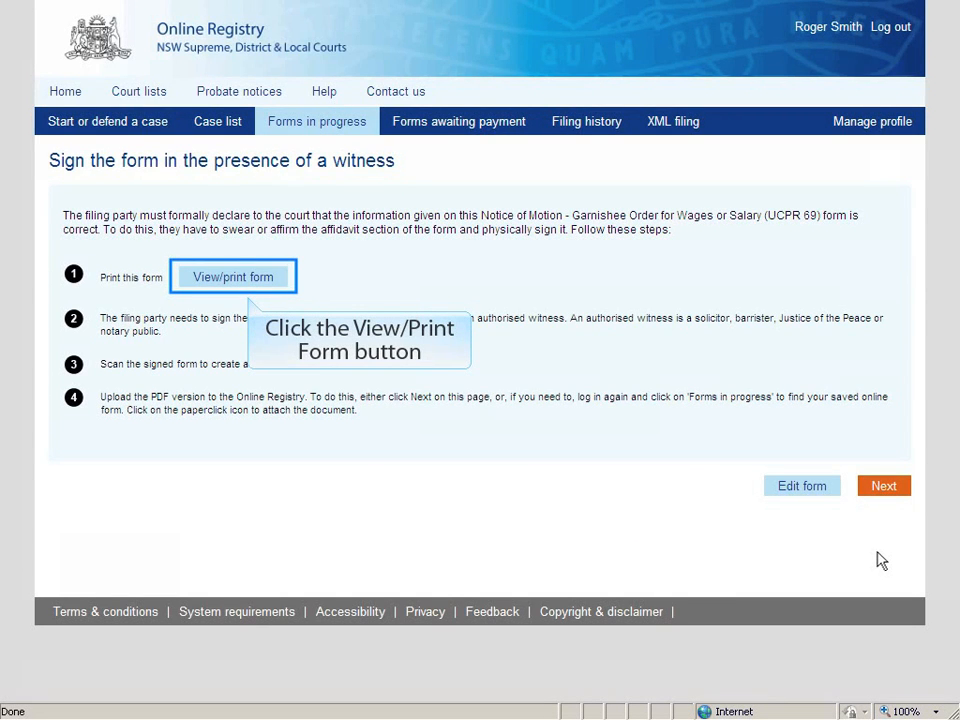
Open the completed garnishee Notice of Motion as a PDF for printing and signing.
click(231, 278)
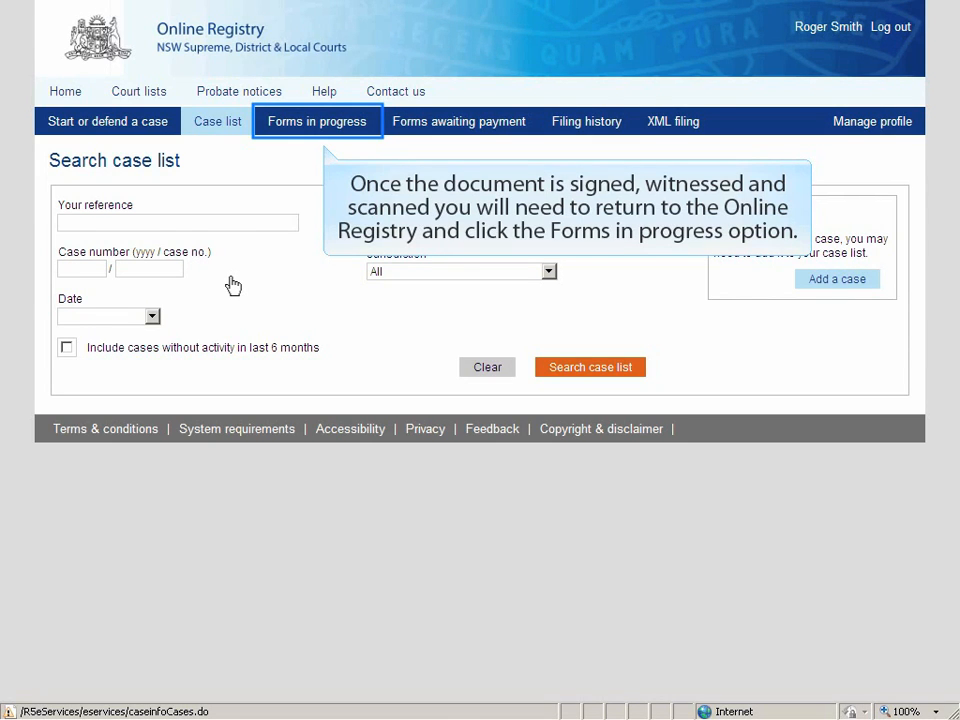
Resume the saved garnishee form from Forms in progress and upload Notice-of-Motion---Garnishee-Order.pdf.
click(314, 124)
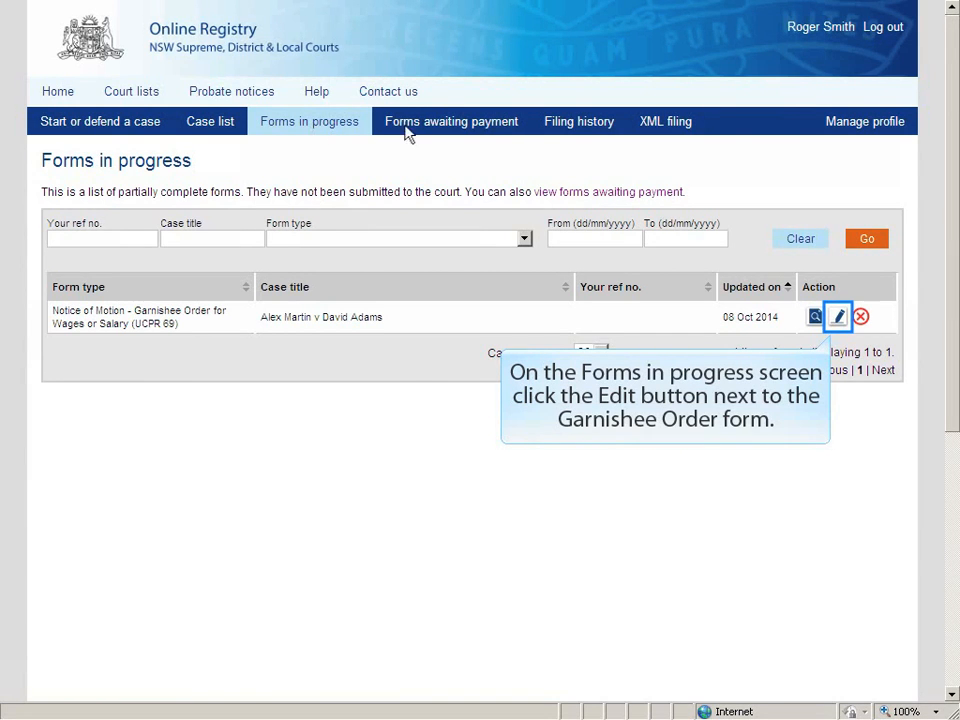
click(838, 318)
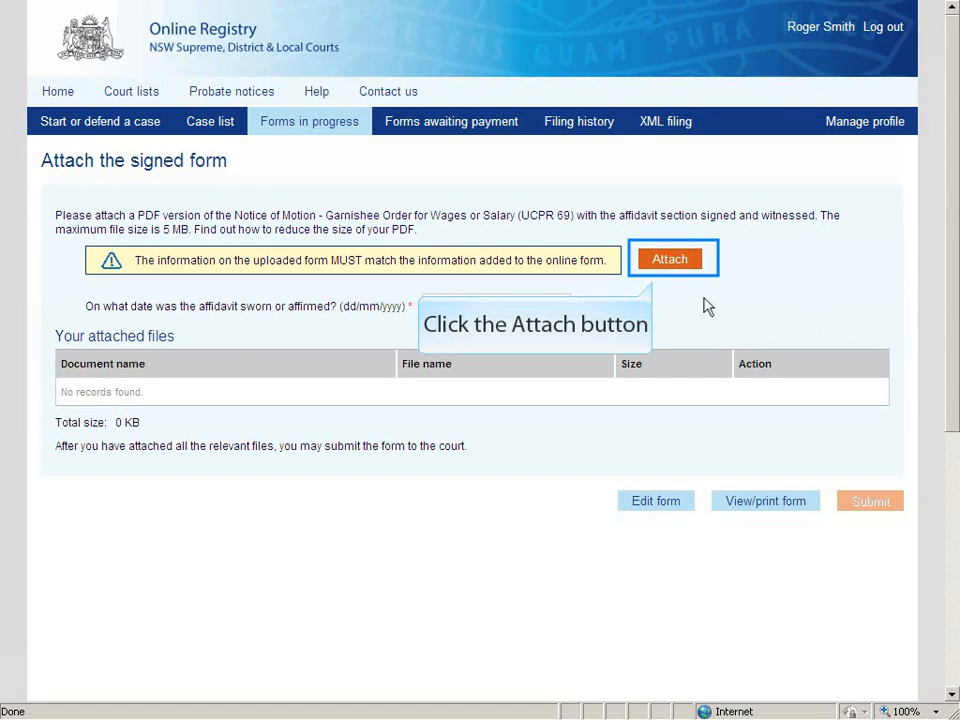
click(670, 260)
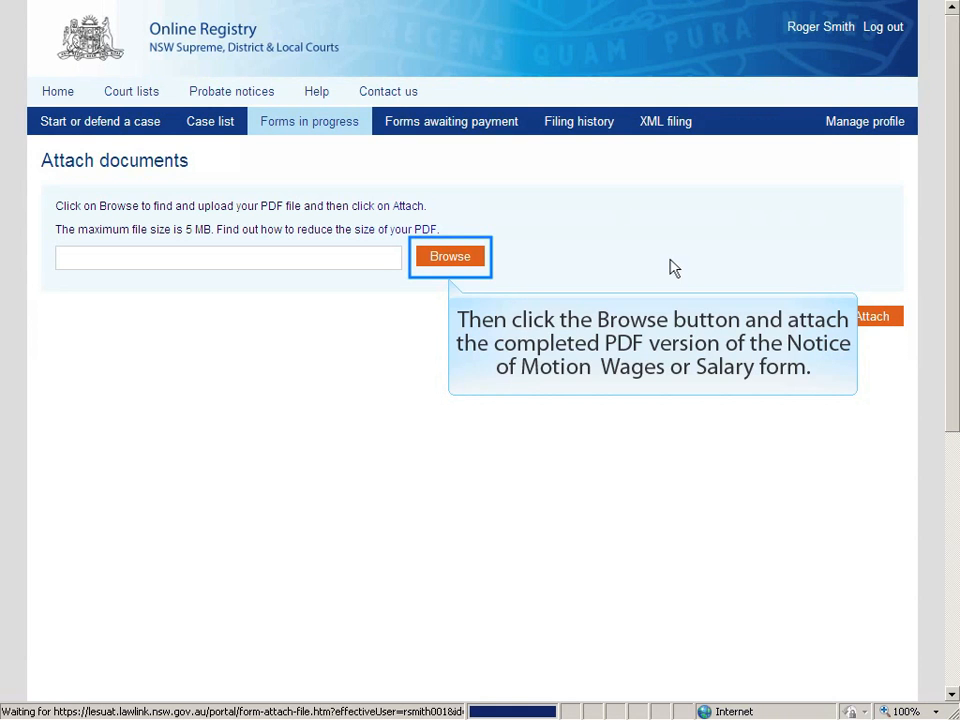
click(461, 262)
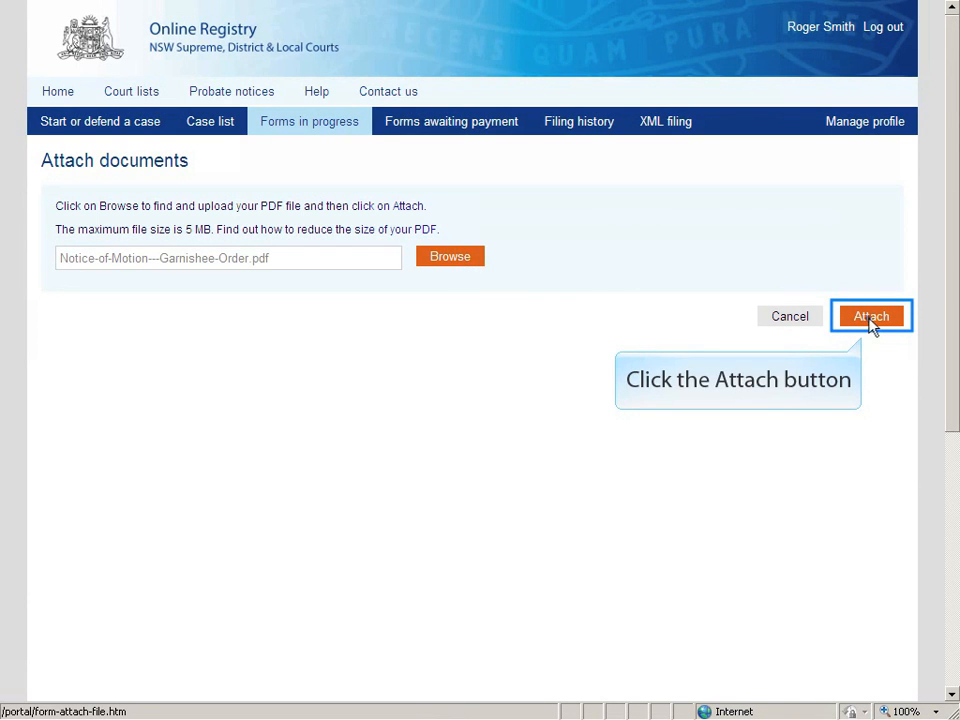
click(871, 318)
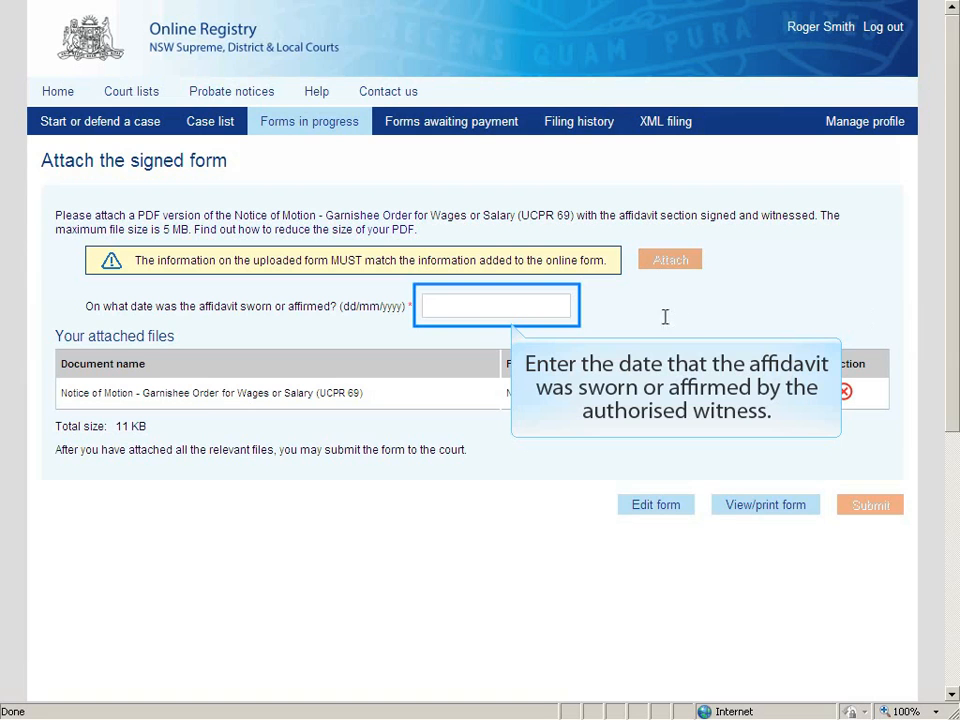
Enter 08/10/2014 as the affidavit sworn date and submit the garnishee form to the court.
click(504, 307)
text(08/10/2014)
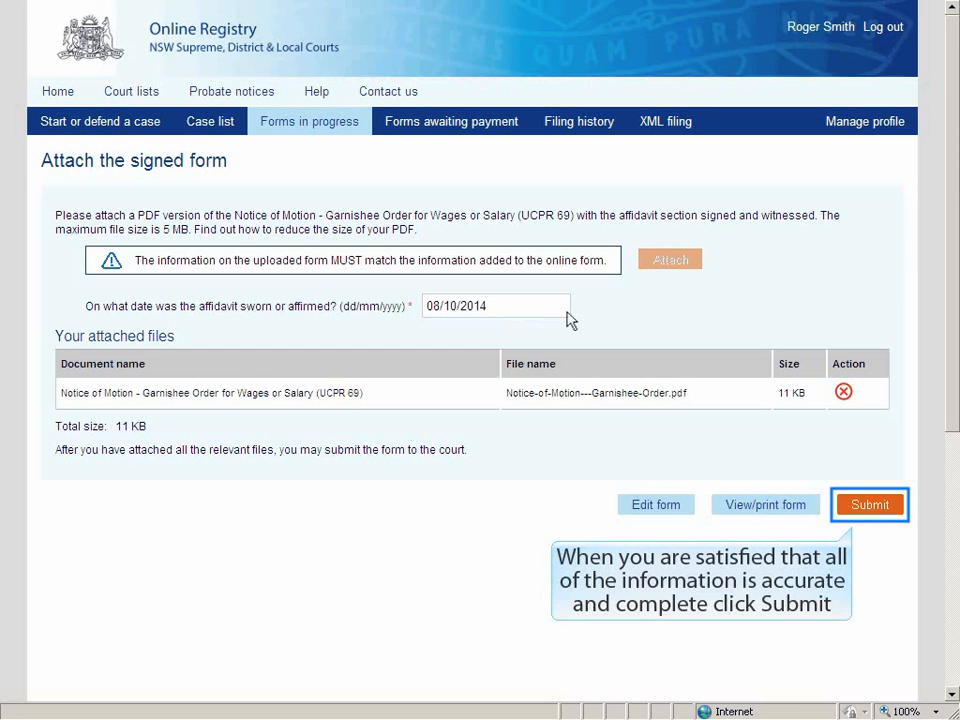
click(870, 505)
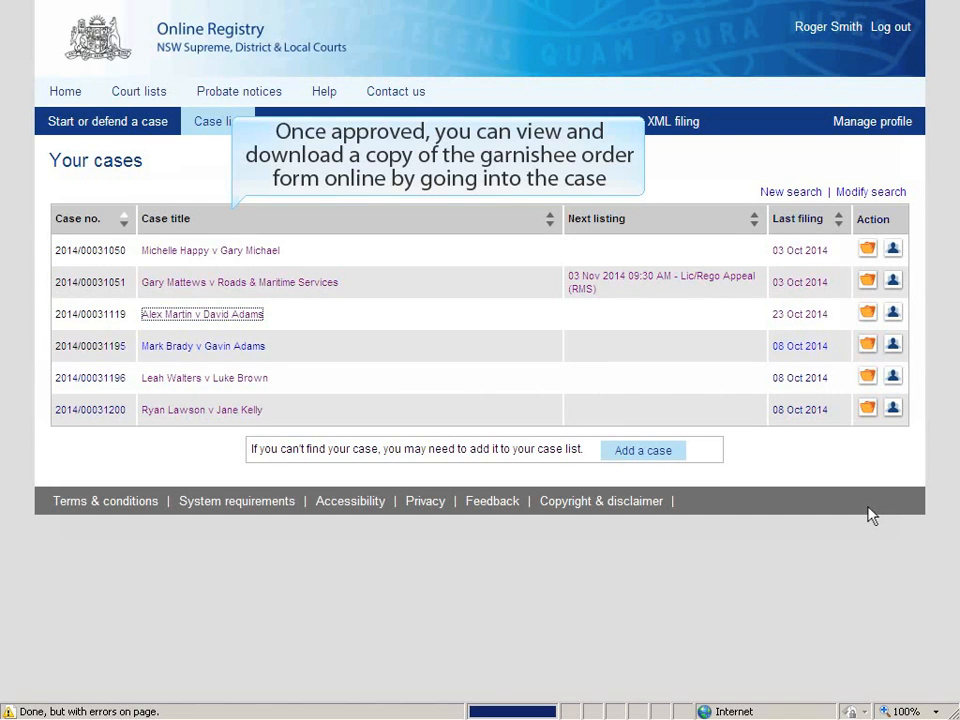
Open the case's filed documents and view the issued Garnishee Order for Wages or Salary PDF.
click(199, 316)
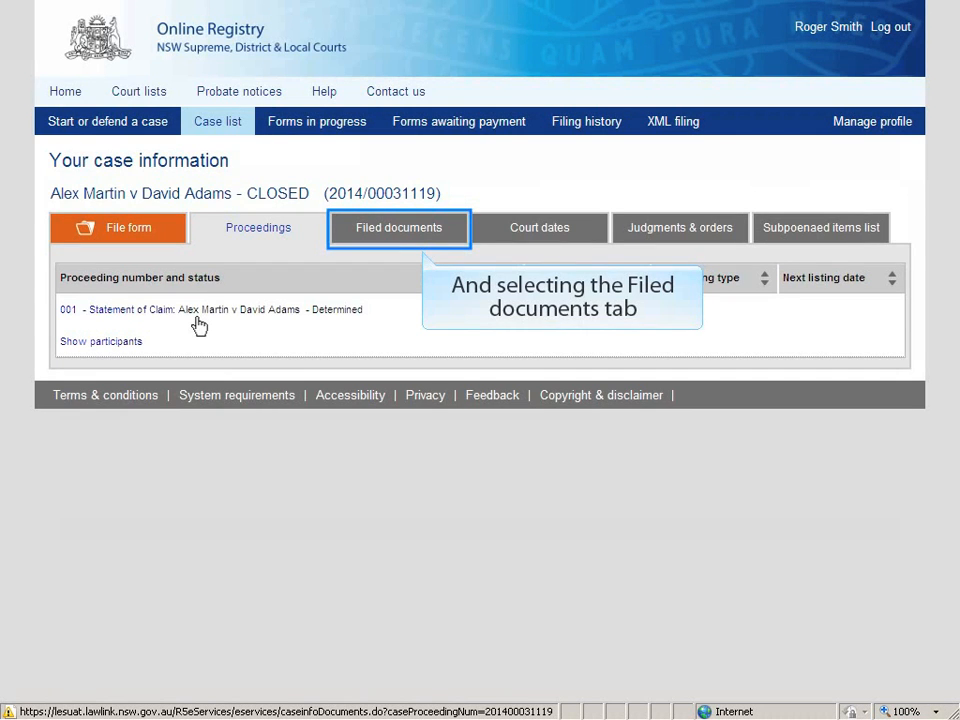
click(416, 234)
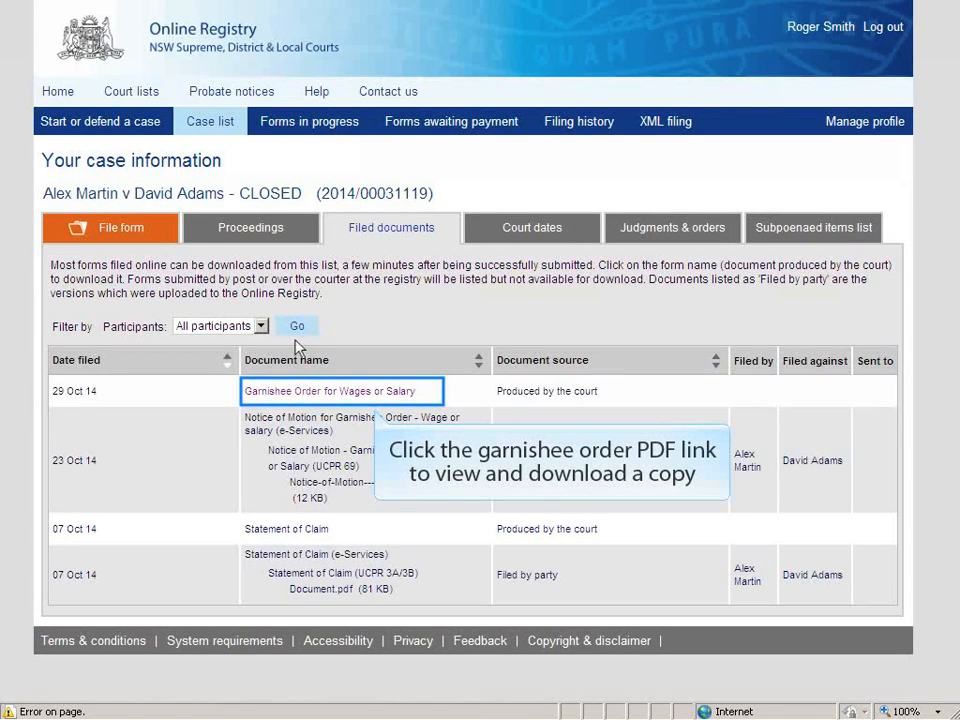
click(292, 395)
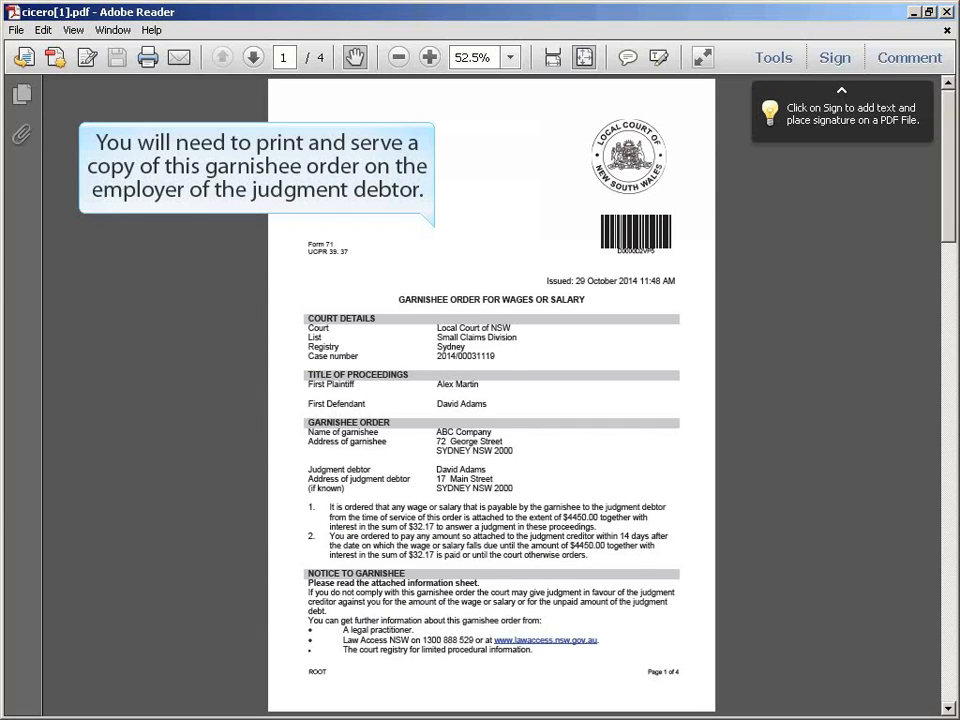